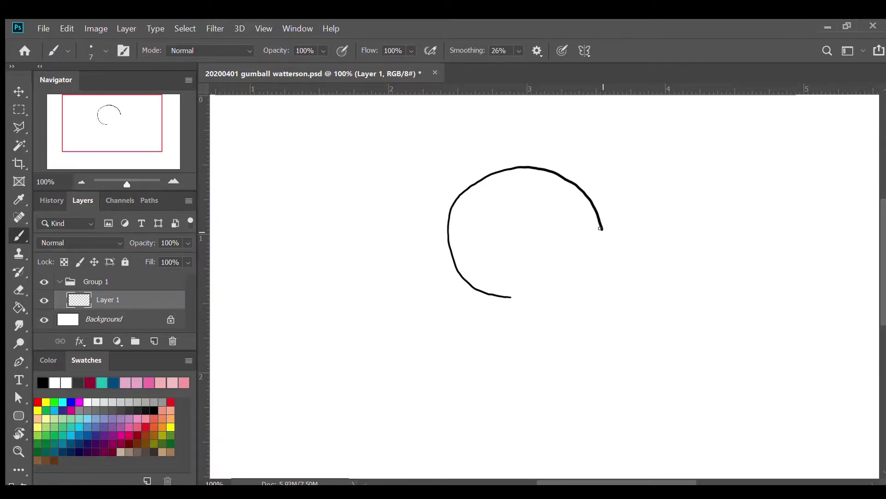
# Draw the bulging cheek onto the head outline and the torso's front line, ending in a rounded far hand and straight hem
pyautogui.moveTo(601, 228)
pyautogui.mouseDown()
pyautogui.moveTo(619, 243)
pyautogui.moveTo(616, 274)
pyautogui.moveTo(592, 292)
pyautogui.moveTo(548, 295)
pyautogui.mouseUp()
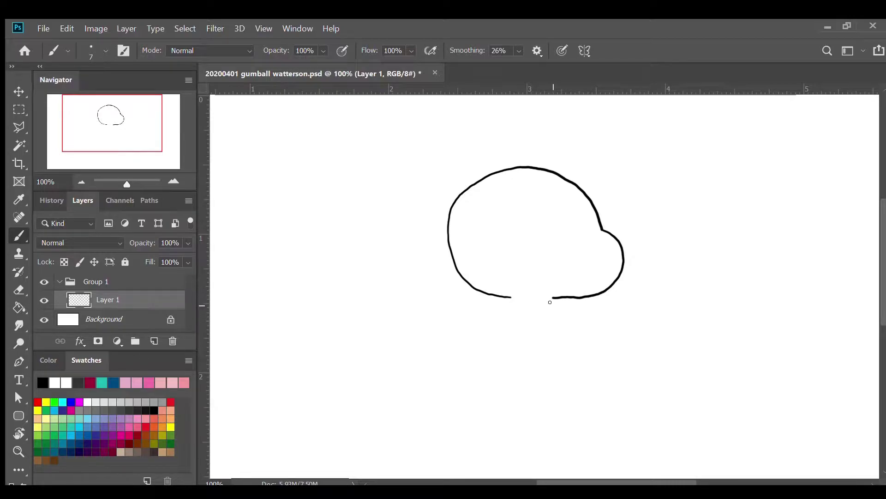
pyautogui.moveTo(553, 298); pyautogui.dragTo(560, 353)
pyautogui.moveTo(562, 356)
pyautogui.mouseDown()
pyautogui.moveTo(580, 369)
pyautogui.moveTo(573, 379)
pyautogui.moveTo(529, 383)
pyautogui.mouseUp()
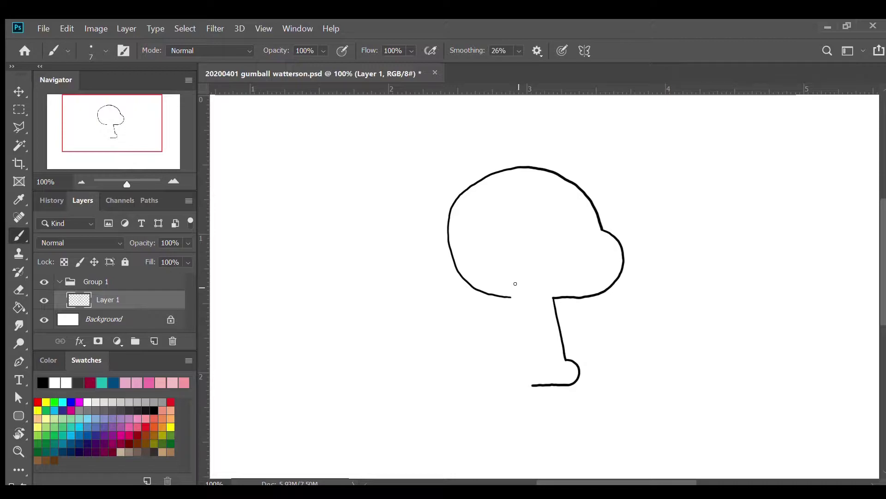
# Draw the short neck line under the back of the head and the near arm's rounded shoulder and two side lines
pyautogui.moveTo(509, 296); pyautogui.dragTo(514, 309)
pyautogui.moveTo(520, 314)
pyautogui.mouseDown()
pyautogui.moveTo(504, 316)
pyautogui.moveTo(515, 366)
pyautogui.mouseUp()
pyautogui.moveTo(529, 338); pyautogui.dragTo(536, 383)
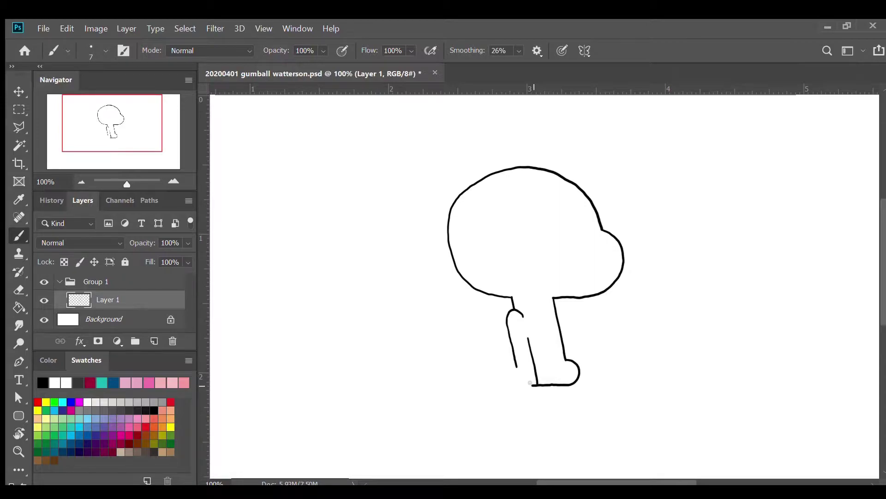
pyautogui.click(18, 289)
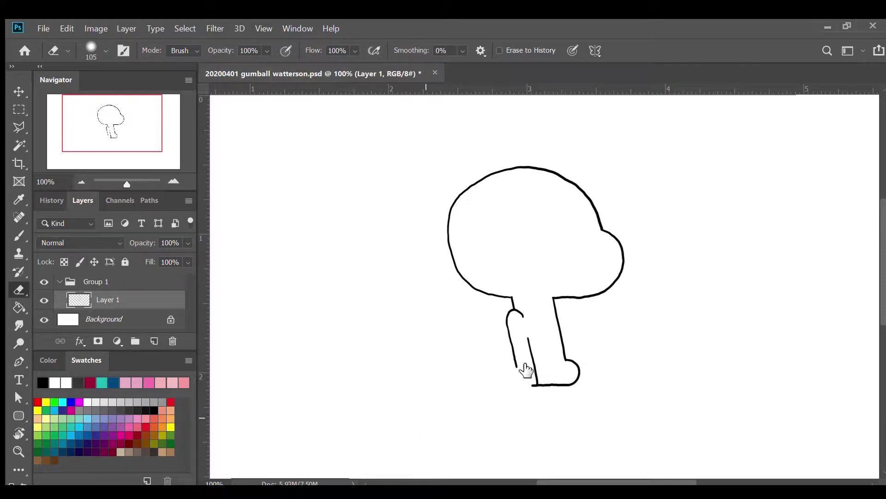
pyautogui.press(']')
pyautogui.press(']')
pyautogui.press(']')
pyautogui.press(']')
pyautogui.press(']')
pyautogui.press(']')
pyautogui.press(']')
pyautogui.press(']')
pyautogui.press(']')
pyautogui.press(']')
pyautogui.click(466, 397)
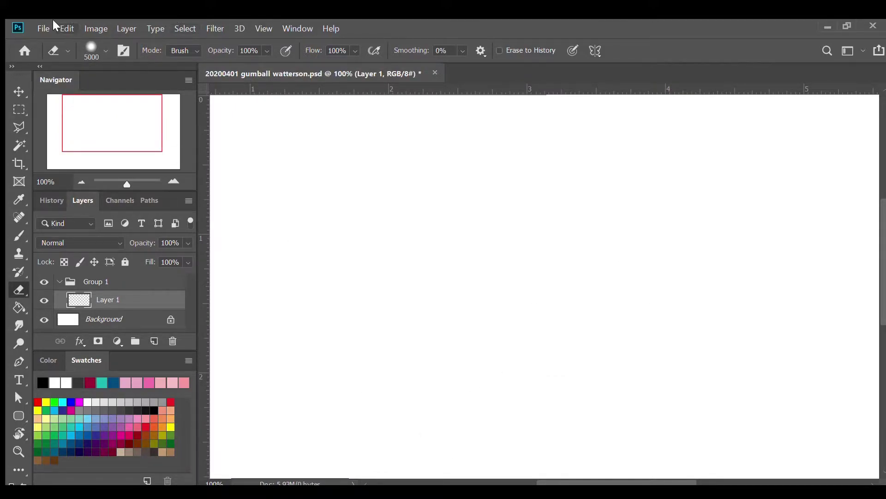
pyautogui.hotkey('ctrl', 'z')
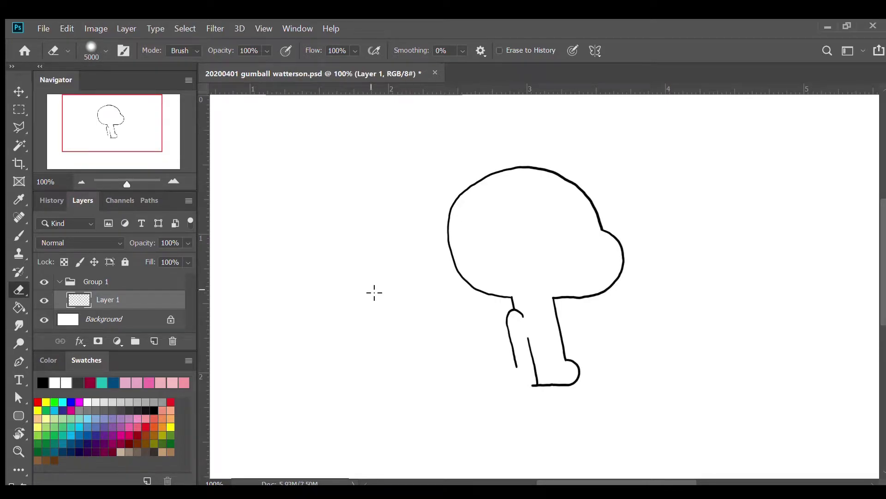
# Shrink the eraser and remove the stray line end sticking out past the torso's lower back corner
pyautogui.press('[')
pyautogui.press('[')
pyautogui.press('[')
pyautogui.press('[')
pyautogui.press('[')
pyautogui.press('[')
pyautogui.press('[')
pyautogui.press('[')
pyautogui.press('[')
pyautogui.press('[')
pyautogui.click(531, 387)
pyautogui.press(']')
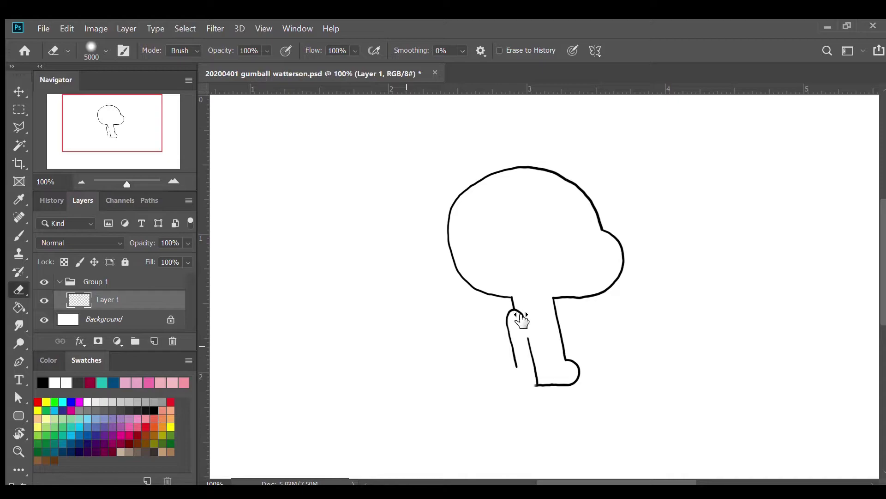
pyautogui.press('[')
# Brush in the far arm's outer line and the near arm's rounded hand with its finger lines
pyautogui.click(10, 238)
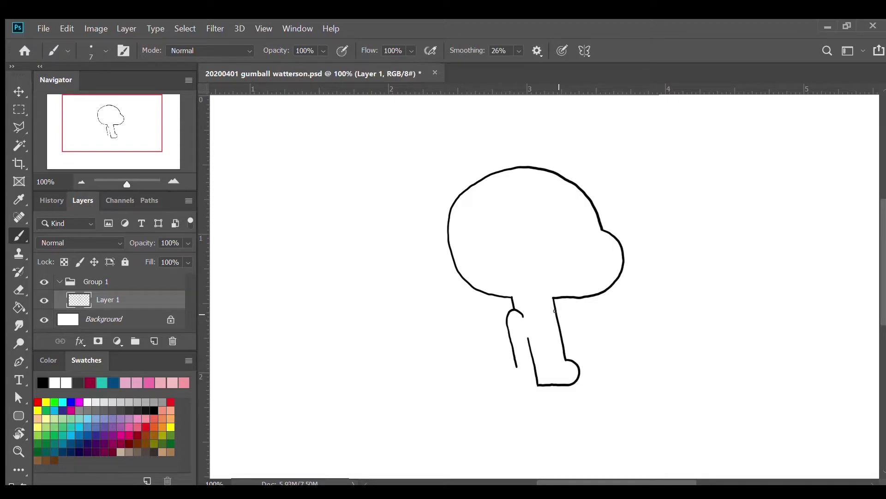
pyautogui.moveTo(556, 309); pyautogui.dragTo(570, 357)
pyautogui.moveTo(514, 365); pyautogui.dragTo(514, 369)
pyautogui.moveTo(515, 369)
pyautogui.mouseDown()
pyautogui.moveTo(508, 381)
pyautogui.moveTo(516, 399)
pyautogui.moveTo(530, 396)
pyautogui.moveTo(534, 383)
pyautogui.mouseUp()
pyautogui.moveTo(516, 396); pyautogui.dragTo(526, 388)
# Draw two straight legs below the torso, closed off at the ankles with a horizontal line
pyautogui.moveTo(534, 398); pyautogui.dragTo(535, 446)
pyautogui.moveTo(555, 385); pyautogui.dragTo(552, 446)
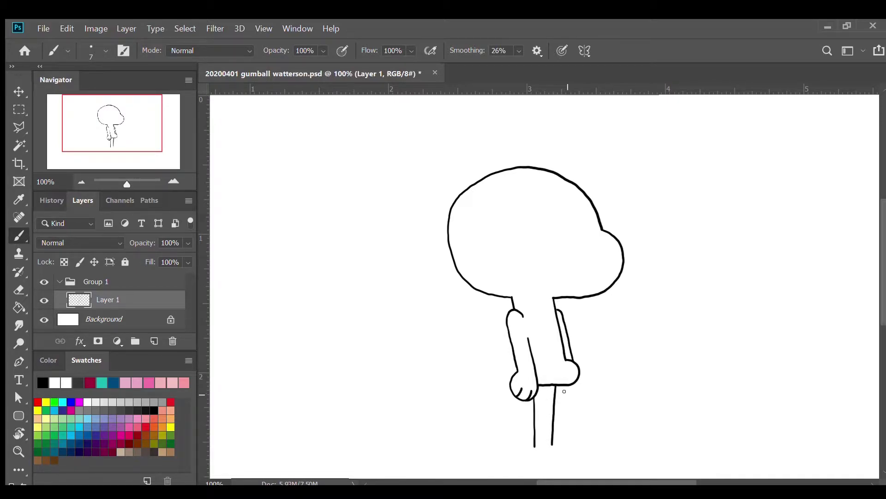
pyautogui.moveTo(567, 385); pyautogui.dragTo(568, 442)
pyautogui.moveTo(536, 445); pyautogui.dragTo(548, 444)
pyautogui.moveTo(551, 445); pyautogui.dragTo(571, 445)
# Add a horizontal trouser hem across both legs, plus the sweater's hem line and a small curve beneath it at the waist
pyautogui.moveTo(535, 422); pyautogui.dragTo(572, 423)
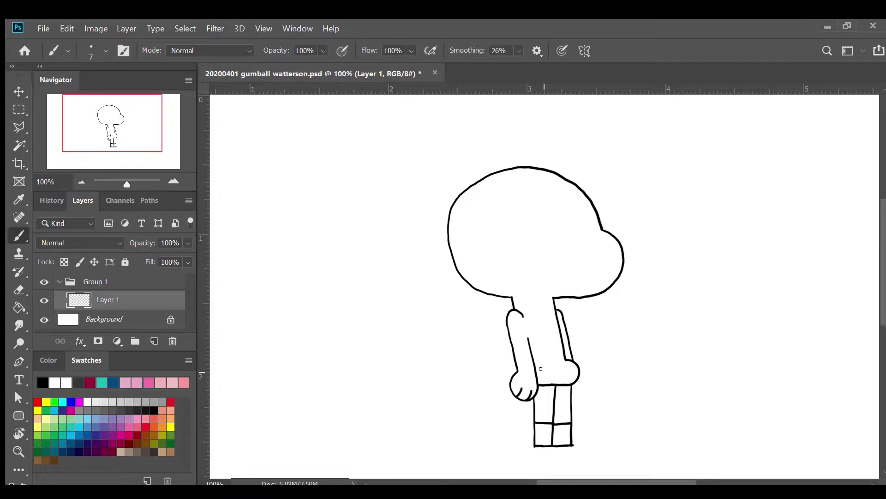
pyautogui.moveTo(536, 374); pyautogui.dragTo(572, 368)
pyautogui.moveTo(549, 375); pyautogui.dragTo(571, 370)
# Draw two rounded feet with toe lines at the ends of the legs
pyautogui.scroll(-1, 563, 377)
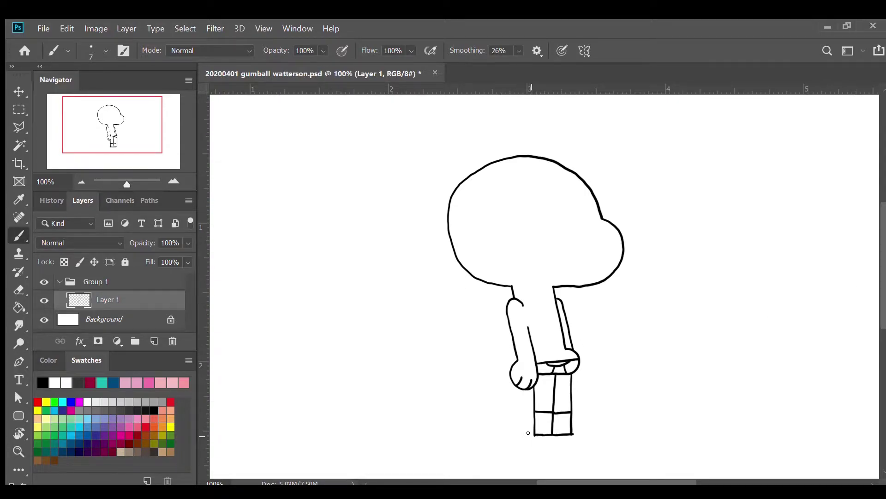
pyautogui.moveTo(530, 432)
pyautogui.mouseDown()
pyautogui.moveTo(517, 443)
pyautogui.moveTo(531, 452)
pyautogui.mouseUp()
pyautogui.moveTo(530, 451)
pyautogui.mouseDown()
pyautogui.moveTo(547, 446)
pyautogui.moveTo(551, 431)
pyautogui.mouseUp()
pyautogui.moveTo(536, 437)
pyautogui.mouseDown()
pyautogui.moveTo(531, 451)
pyautogui.moveTo(525, 434)
pyautogui.mouseUp()
pyautogui.moveTo(569, 431)
pyautogui.mouseDown()
pyautogui.moveTo(584, 447)
pyautogui.moveTo(549, 446)
pyautogui.moveTo(552, 438)
pyautogui.moveTo(574, 447)
pyautogui.mouseUp()
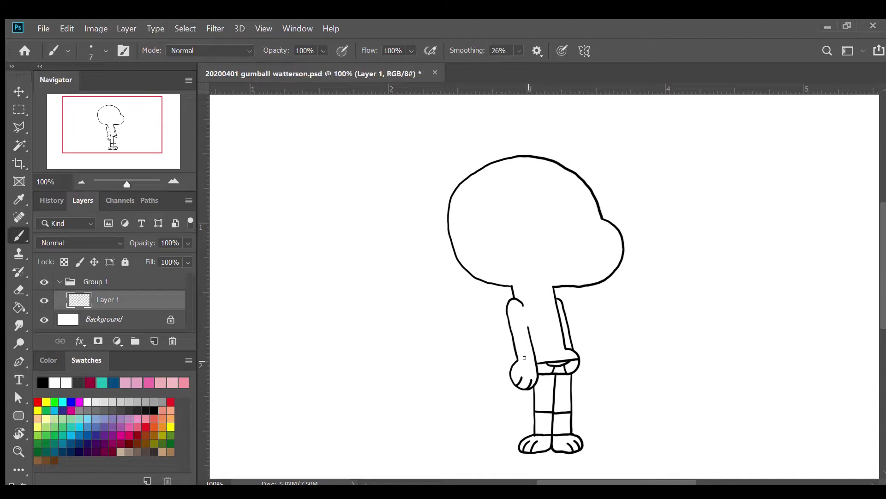
# Draw the ribbed cuffs on the sleeves and the collar band across the neck
pyautogui.moveTo(517, 356); pyautogui.dragTo(531, 356)
pyautogui.moveTo(514, 333)
pyautogui.mouseDown()
pyautogui.moveTo(517, 353)
pyautogui.moveTo(524, 346)
pyautogui.mouseUp()
pyautogui.moveTo(523, 303); pyautogui.dragTo(557, 303)
pyautogui.moveTo(513, 287); pyautogui.dragTo(550, 290)
# Draw the rounded tail extending down behind the near hand and two ears on top of the head
pyautogui.moveTo(511, 383)
pyautogui.mouseDown()
pyautogui.moveTo(486, 406)
pyautogui.moveTo(492, 416)
pyautogui.moveTo(523, 383)
pyautogui.mouseUp()
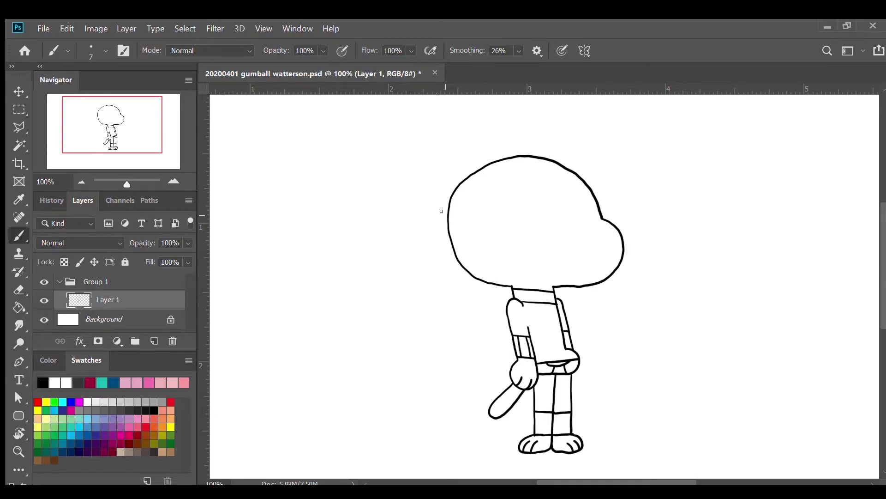
pyautogui.moveTo(446, 218)
pyautogui.mouseDown()
pyautogui.moveTo(426, 168)
pyautogui.moveTo(443, 155)
pyautogui.moveTo(472, 169)
pyautogui.mouseUp()
pyautogui.moveTo(500, 159)
pyautogui.mouseDown()
pyautogui.moveTo(511, 136)
pyautogui.moveTo(530, 139)
pyautogui.moveTo(539, 154)
pyautogui.mouseUp()
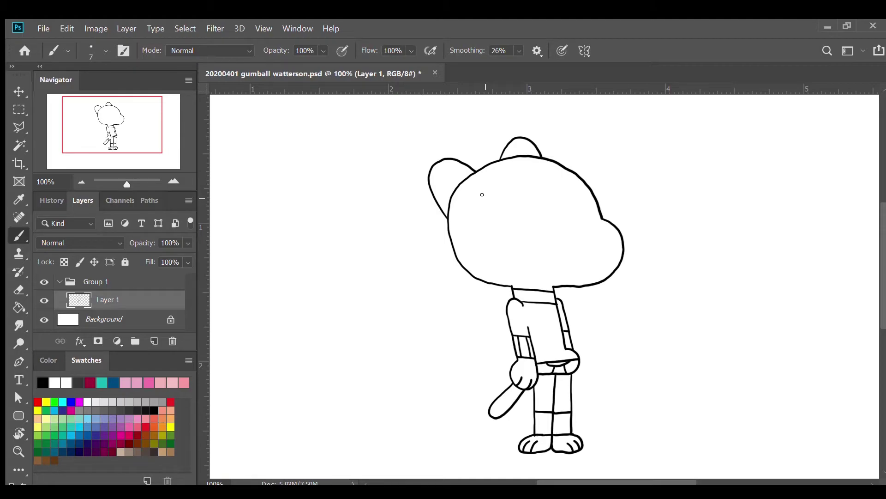
# Draw two large oval eyes and a solid black oval pupil inside the near eye, touching up the fill's edges
pyautogui.moveTo(486, 195)
pyautogui.mouseDown()
pyautogui.moveTo(491, 184)
pyautogui.moveTo(516, 185)
pyautogui.moveTo(527, 215)
pyautogui.moveTo(520, 239)
pyautogui.moveTo(486, 231)
pyautogui.moveTo(486, 185)
pyautogui.mouseUp()
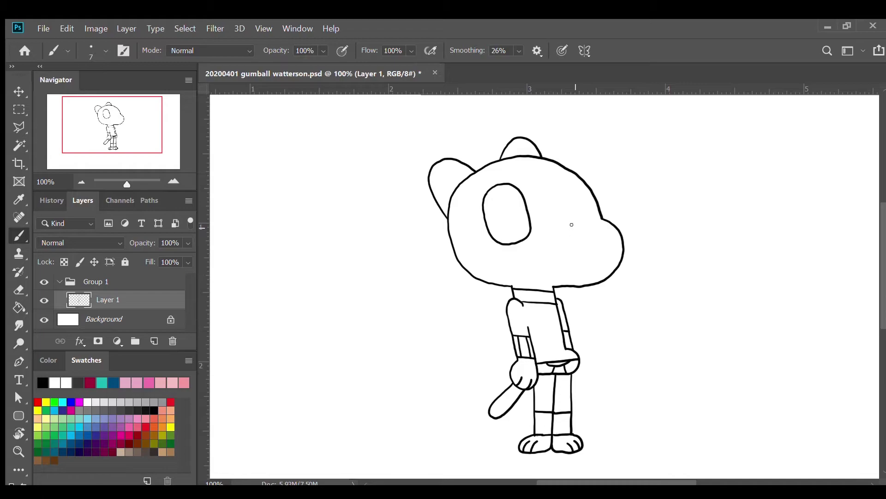
pyautogui.moveTo(578, 226)
pyautogui.mouseDown()
pyautogui.moveTo(549, 219)
pyautogui.moveTo(544, 189)
pyautogui.moveTo(559, 172)
pyautogui.moveTo(584, 200)
pyautogui.moveTo(577, 227)
pyautogui.mouseUp()
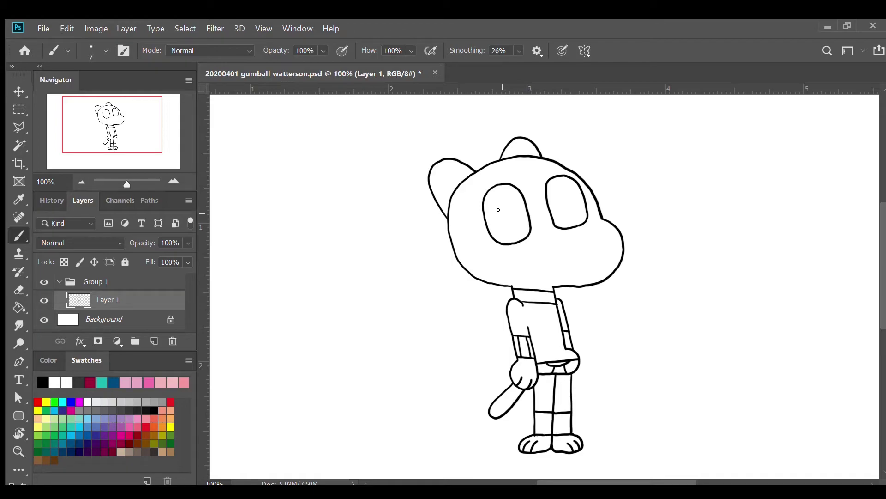
pyautogui.moveTo(497, 198)
pyautogui.mouseDown()
pyautogui.moveTo(503, 228)
pyautogui.moveTo(516, 227)
pyautogui.moveTo(512, 199)
pyautogui.moveTo(494, 212)
pyautogui.mouseUp()
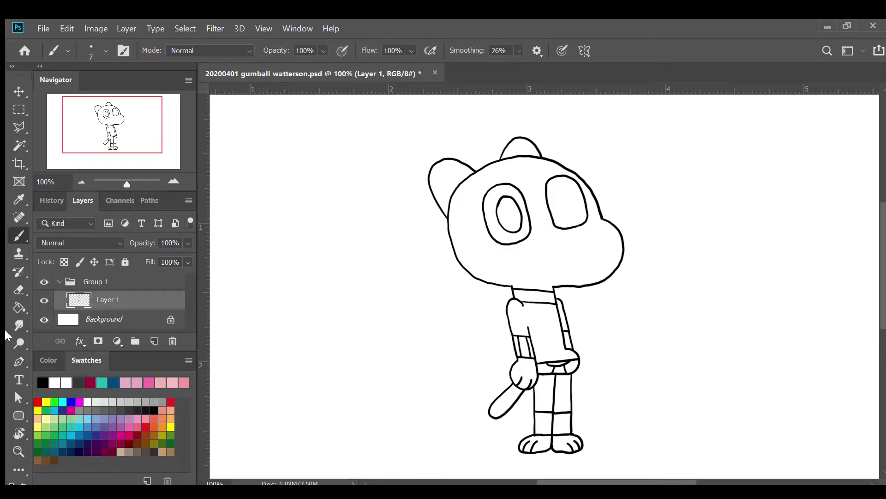
pyautogui.click(19, 308)
pyautogui.click(508, 215)
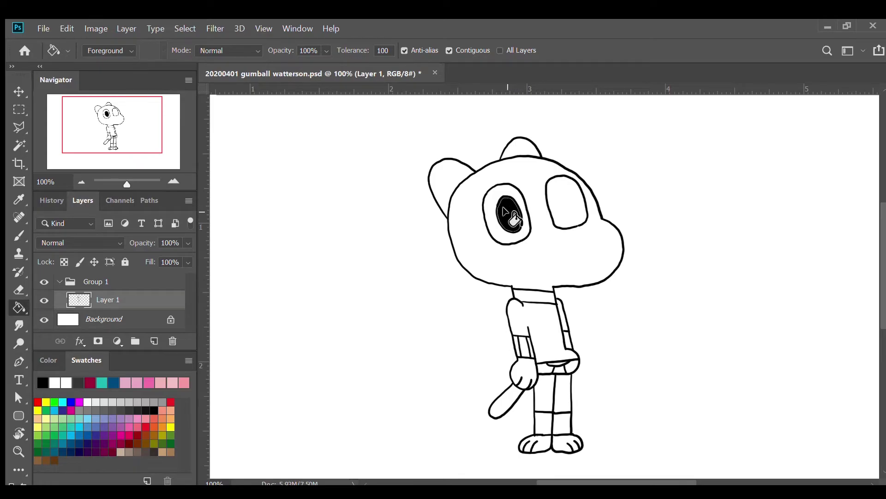
pyautogui.click(19, 234)
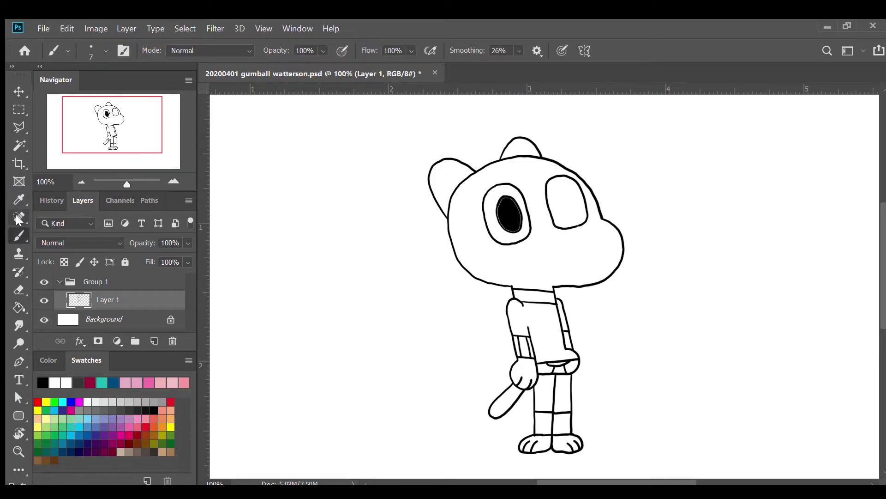
pyautogui.moveTo(495, 210)
pyautogui.mouseDown()
pyautogui.moveTo(504, 196)
pyautogui.moveTo(516, 217)
pyautogui.mouseUp()
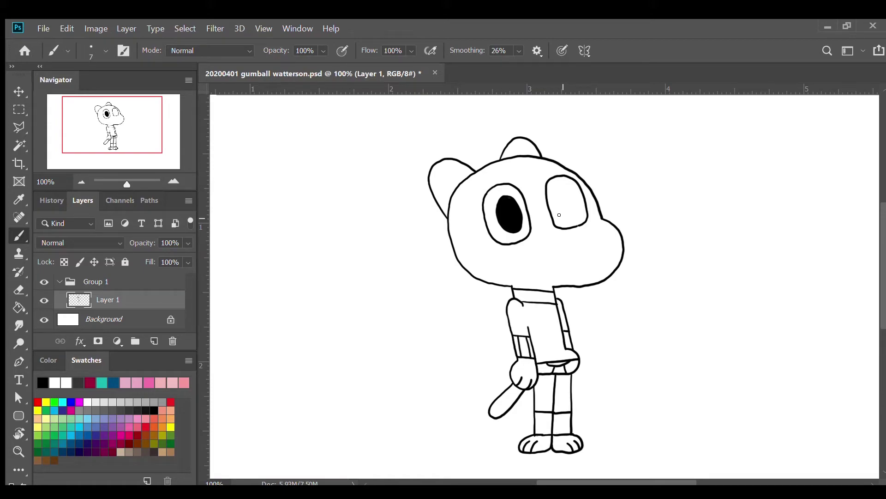
# Draw an oval pupil in the far eye, fill it black and brush over the gaps along its edge
pyautogui.moveTo(559, 213)
pyautogui.mouseDown()
pyautogui.moveTo(560, 183)
pyautogui.moveTo(575, 209)
pyautogui.moveTo(566, 220)
pyautogui.moveTo(556, 213)
pyautogui.moveTo(564, 220)
pyautogui.moveTo(559, 208)
pyautogui.mouseUp()
pyautogui.click(19, 308)
pyautogui.click(563, 203)
pyautogui.click(17, 234)
pyautogui.moveTo(563, 186)
pyautogui.mouseDown()
pyautogui.moveTo(565, 215)
pyautogui.moveTo(570, 201)
pyautogui.mouseUp()
# Draw a thick, slanted black eyebrow above each eye
pyautogui.moveTo(484, 187)
pyautogui.mouseDown()
pyautogui.moveTo(501, 172)
pyautogui.moveTo(475, 186)
pyautogui.moveTo(497, 175)
pyautogui.mouseUp()
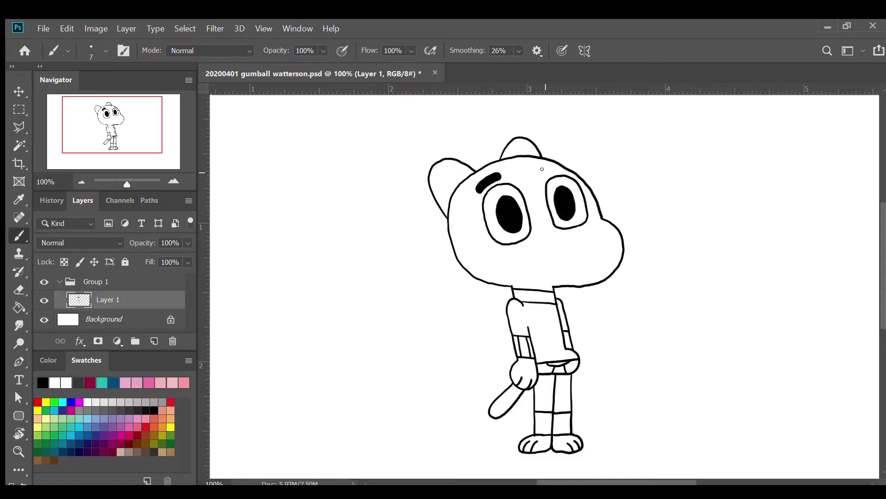
pyautogui.moveTo(541, 165)
pyautogui.mouseDown()
pyautogui.moveTo(550, 174)
pyautogui.moveTo(561, 165)
pyautogui.mouseUp()
pyautogui.moveTo(543, 166); pyautogui.dragTo(556, 167)
# Draw a flat oval muzzle between and below the eyes, with a small nose and a short centre line
pyautogui.moveTo(530, 234); pyautogui.dragTo(568, 235)
pyautogui.moveTo(530, 236)
pyautogui.mouseDown()
pyautogui.moveTo(537, 245)
pyautogui.moveTo(574, 243)
pyautogui.moveTo(562, 241)
pyautogui.mouseUp()
pyautogui.moveTo(534, 243); pyautogui.dragTo(565, 243)
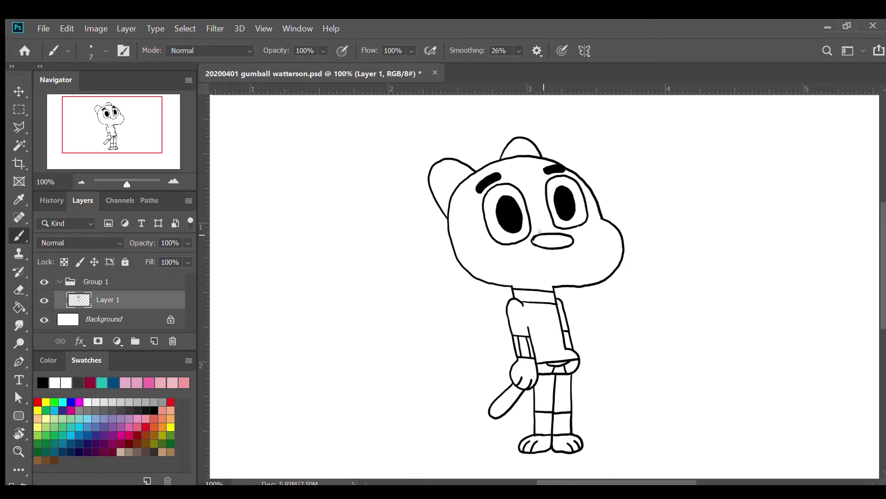
pyautogui.moveTo(540, 232); pyautogui.dragTo(556, 231)
pyautogui.moveTo(555, 247); pyautogui.dragTo(554, 237)
# Draw the open mouth below the muzzle, with a small pointed tooth and a curved tongue
pyautogui.moveTo(532, 239)
pyautogui.mouseDown()
pyautogui.moveTo(537, 270)
pyautogui.moveTo(549, 276)
pyautogui.mouseUp()
pyautogui.moveTo(545, 274)
pyautogui.mouseDown()
pyautogui.moveTo(561, 271)
pyautogui.moveTo(567, 242)
pyautogui.mouseUp()
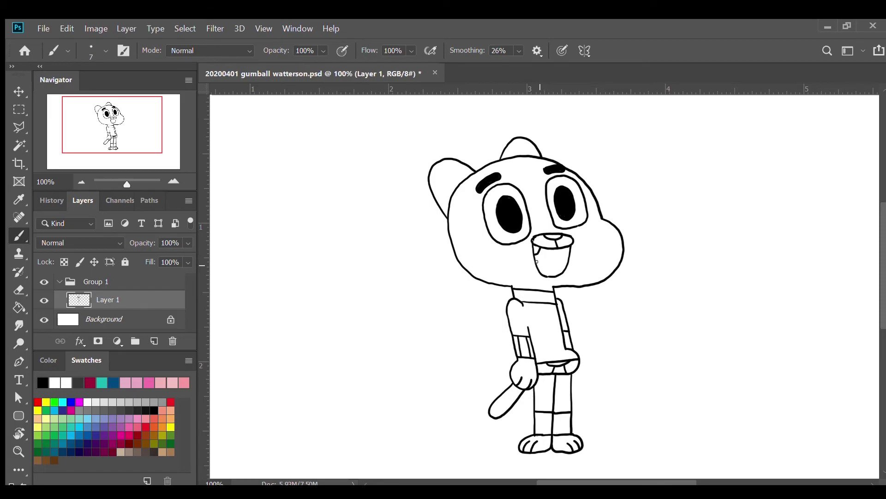
pyautogui.moveTo(535, 261); pyautogui.dragTo(562, 272)
# Add short whisker strokes along the lower edge of both cheeks
pyautogui.moveTo(484, 267); pyautogui.dragTo(479, 279)
pyautogui.moveTo(476, 256); pyautogui.dragTo(462, 266)
pyautogui.moveTo(596, 267); pyautogui.dragTo(607, 274)
pyautogui.moveTo(602, 254); pyautogui.dragTo(618, 258)
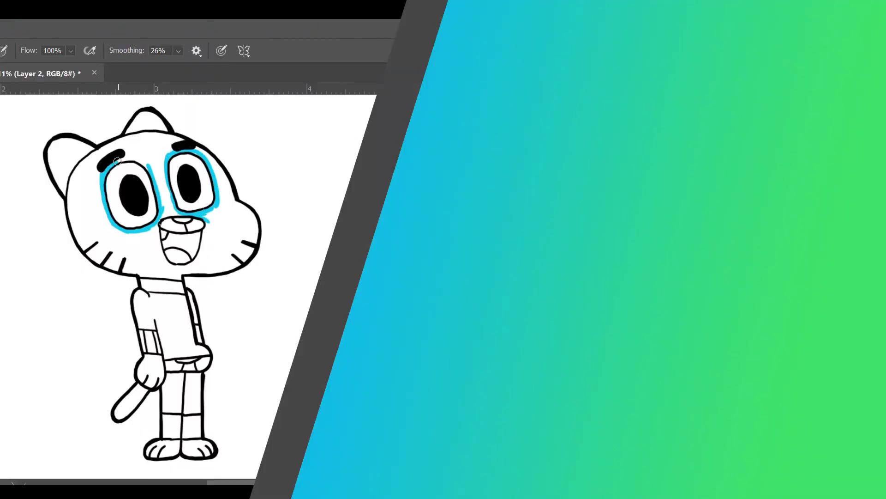
# On Layer 2, paint the head, ears, hand, tail and feet bright blue, the muzzle light blue, and the nose, mouth and tongue pink
pyautogui.moveTo(117, 161)
pyautogui.mouseDown()
pyautogui.moveTo(235, 203)
pyautogui.moveTo(152, 274)
pyautogui.moveTo(166, 217)
pyautogui.moveTo(145, 380)
pyautogui.moveTo(199, 448)
pyautogui.moveTo(106, 203)
pyautogui.moveTo(148, 123)
pyautogui.moveTo(201, 223)
pyautogui.moveTo(183, 226)
pyautogui.moveTo(189, 259)
pyautogui.mouseUp()
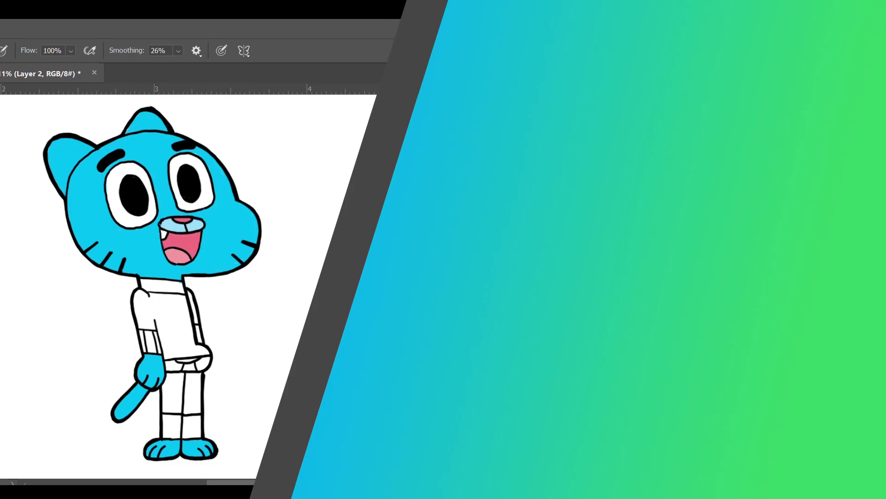
pyautogui.moveTo(101, 150); pyautogui.dragTo(90, 171)
pyautogui.press('v')
pyautogui.hotkey('ctrl', 'd')
# Paint the sweater's cuffs and collar dark brown and its body and sleeves tan
pyautogui.press('b')
pyautogui.moveTo(141, 332); pyautogui.dragTo(160, 351)
pyautogui.moveTo(199, 325); pyautogui.dragTo(202, 342)
pyautogui.moveTo(143, 281)
pyautogui.mouseDown()
pyautogui.moveTo(183, 284)
pyautogui.moveTo(147, 289)
pyautogui.moveTo(194, 351)
pyautogui.mouseUp()
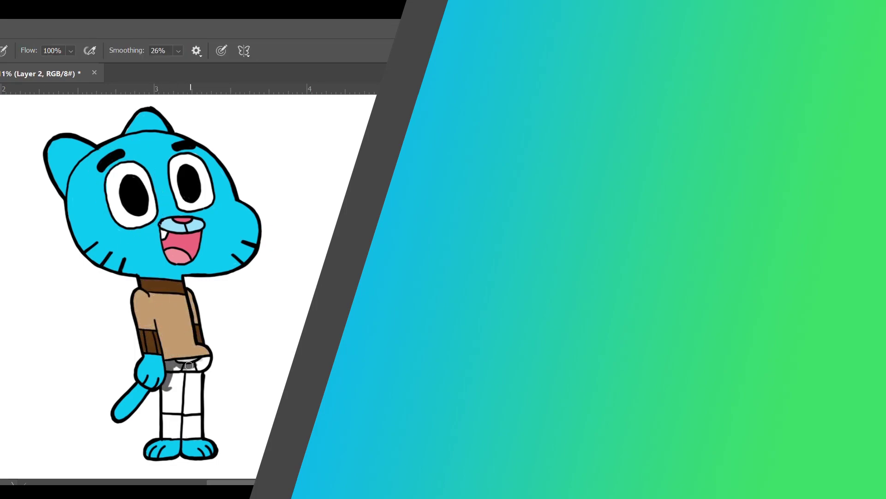